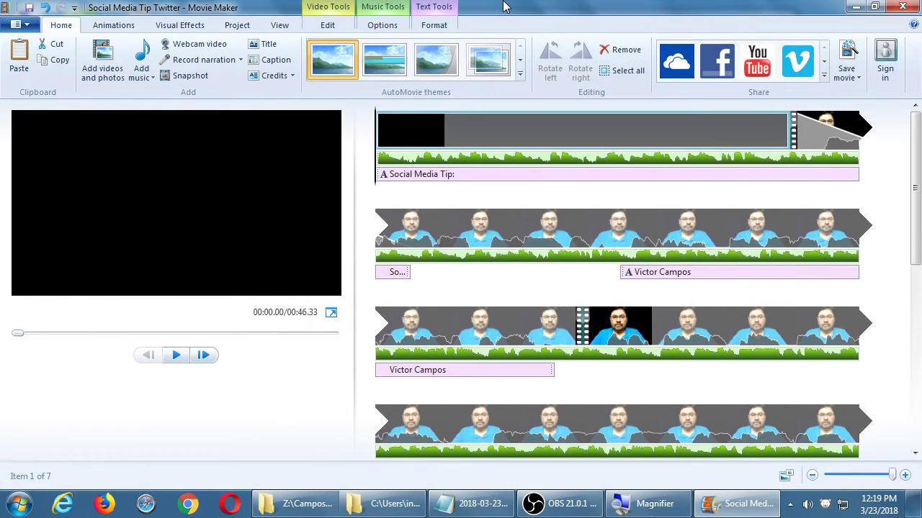
Step: Back in the Movie Maker project, save the movie with 'Recommended for this project', proposing Social Media Tip Twitter.mp4
click(364, 504)
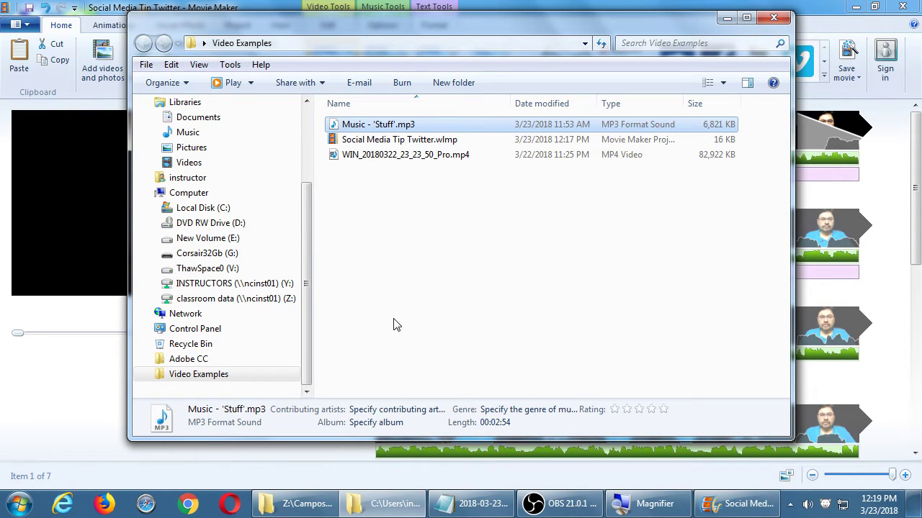
click(592, 7)
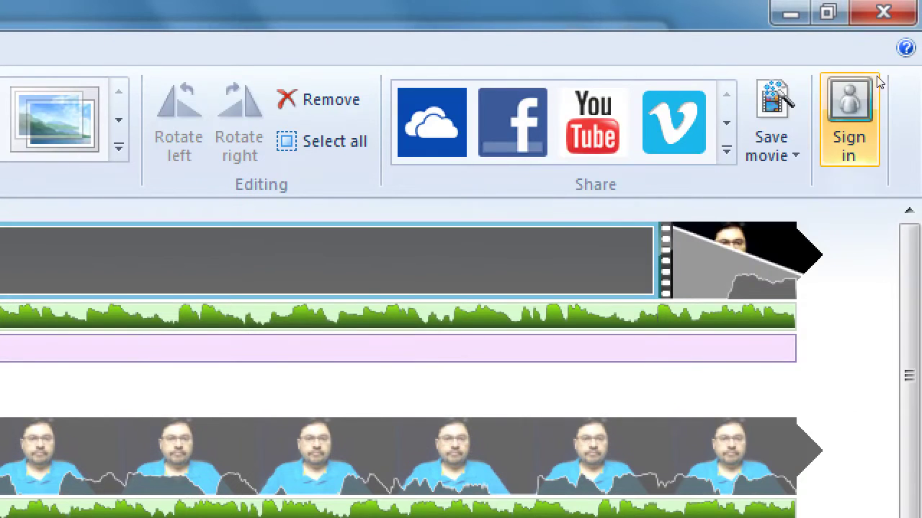
click(770, 148)
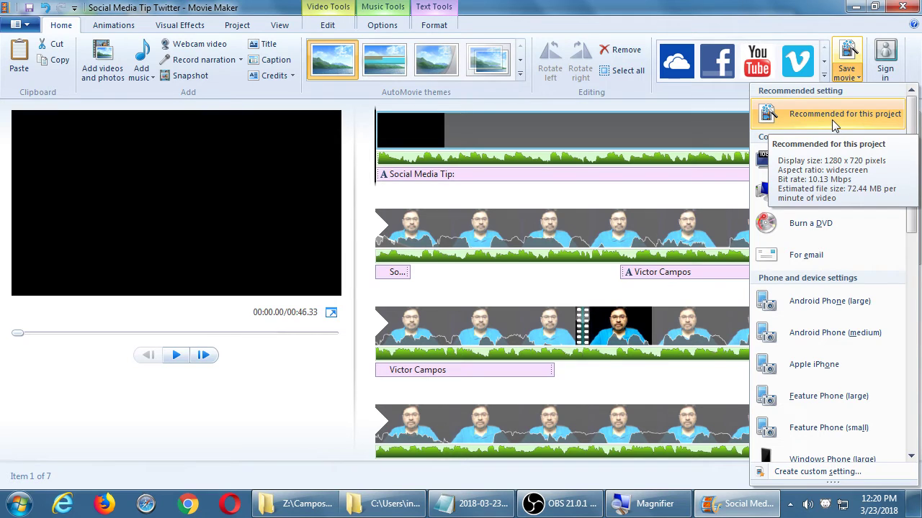
click(832, 120)
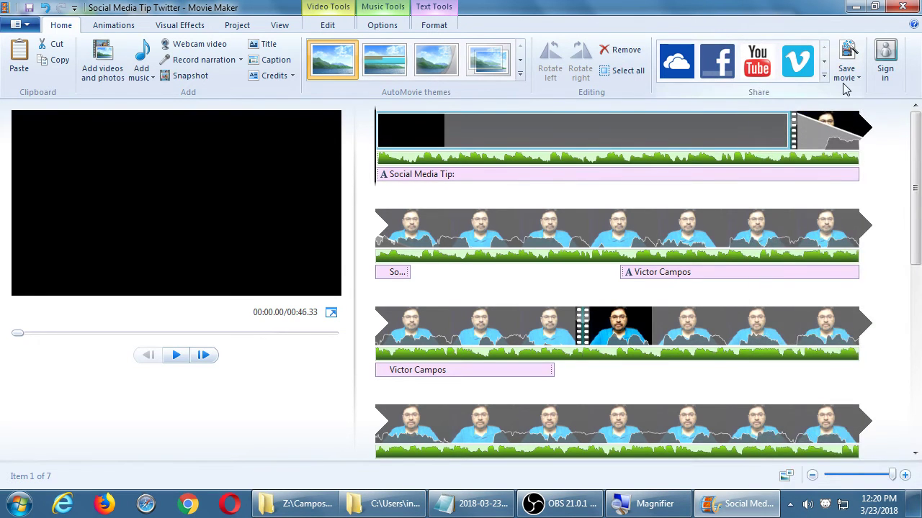
click(845, 72)
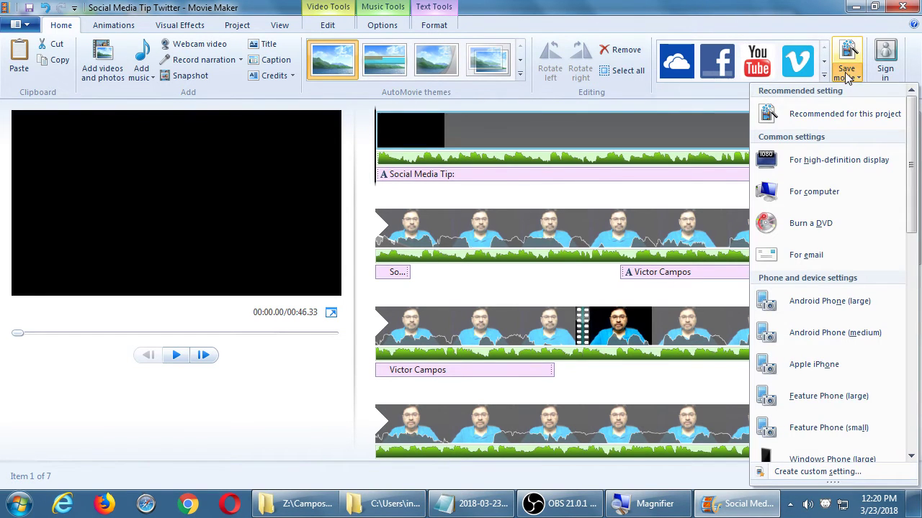
click(825, 115)
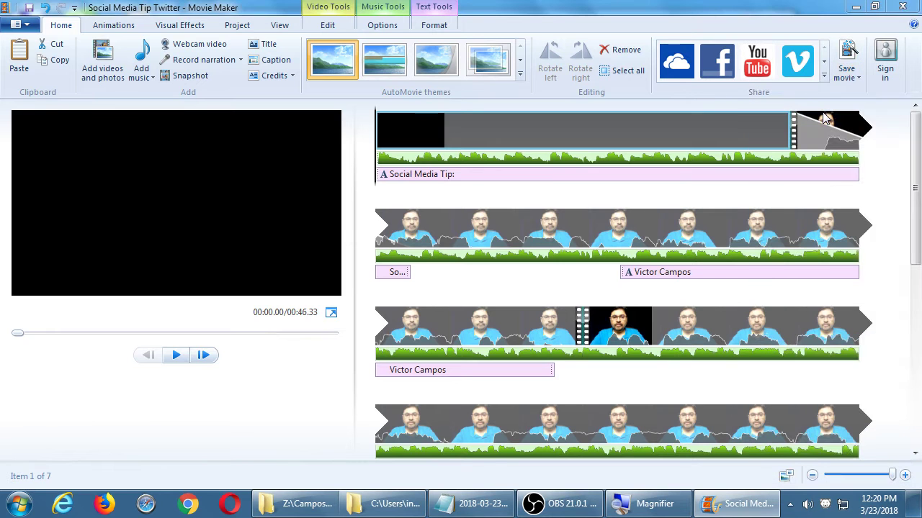
Step: Move the Save Movie dialog aside and pick the Video Examples folder as the save location
drag(343, 16, 536, 61)
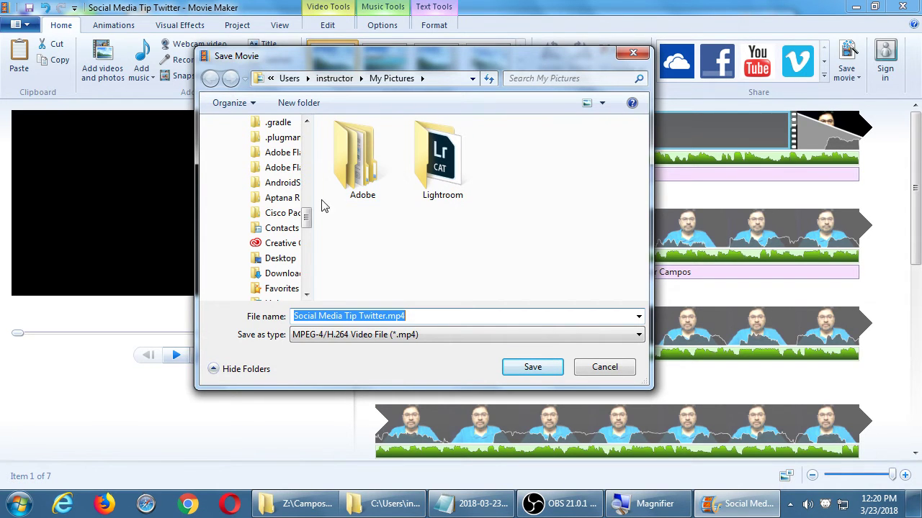
drag(310, 216, 308, 277)
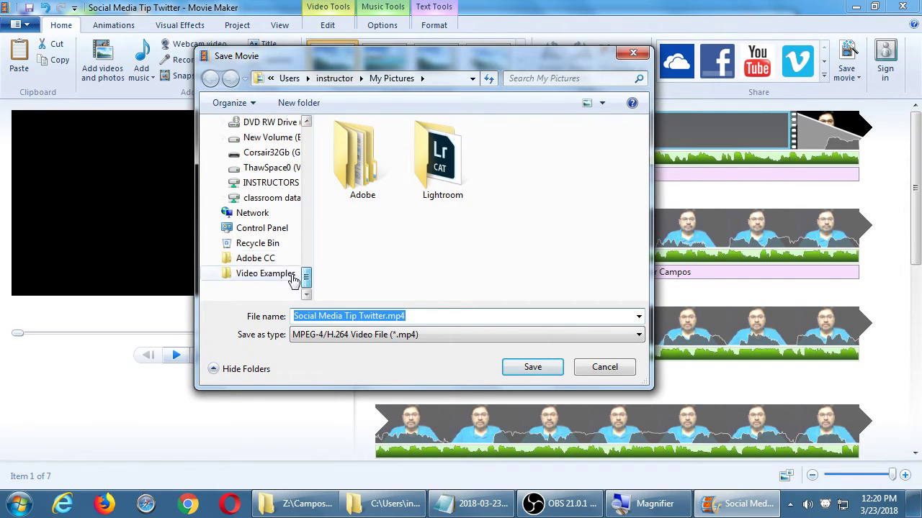
click(249, 275)
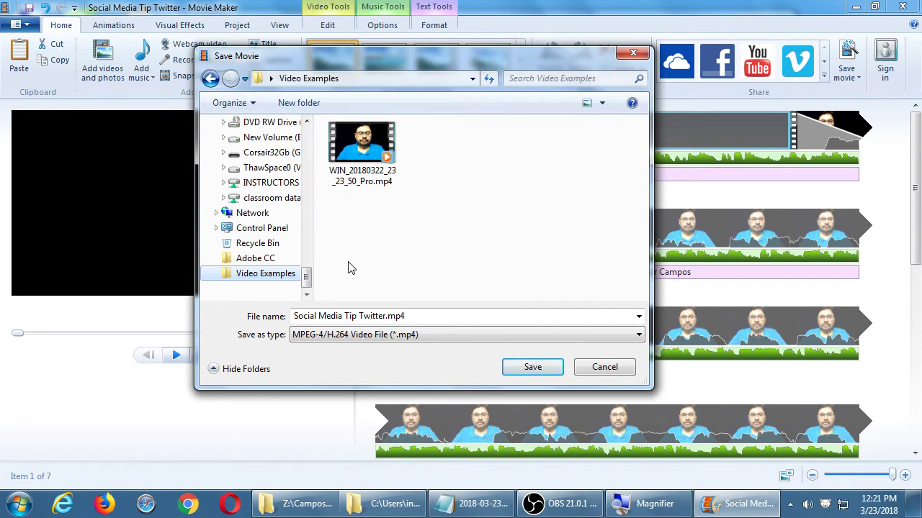
Step: Save Social Media Tip Twitter.mp4 to Video Examples and let the render finish
click(505, 369)
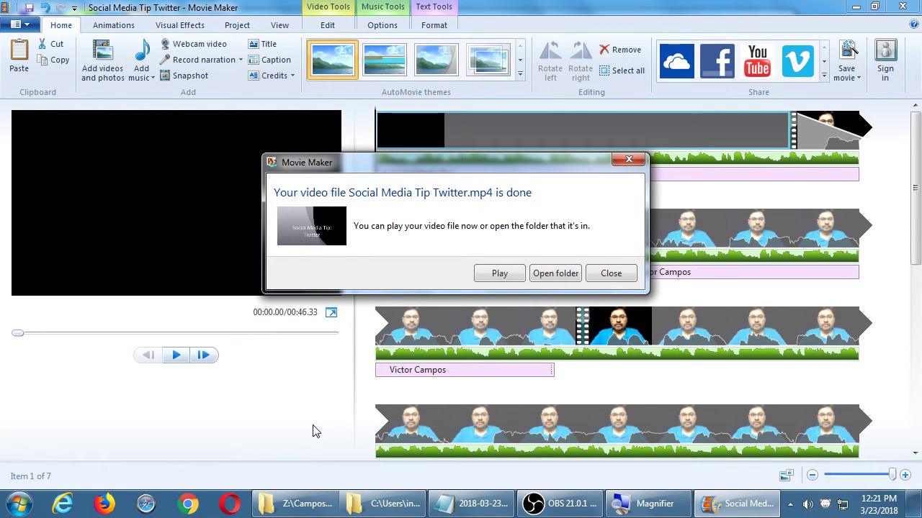
Step: Dismiss the export message and step through the files in the Video Examples folder
click(609, 277)
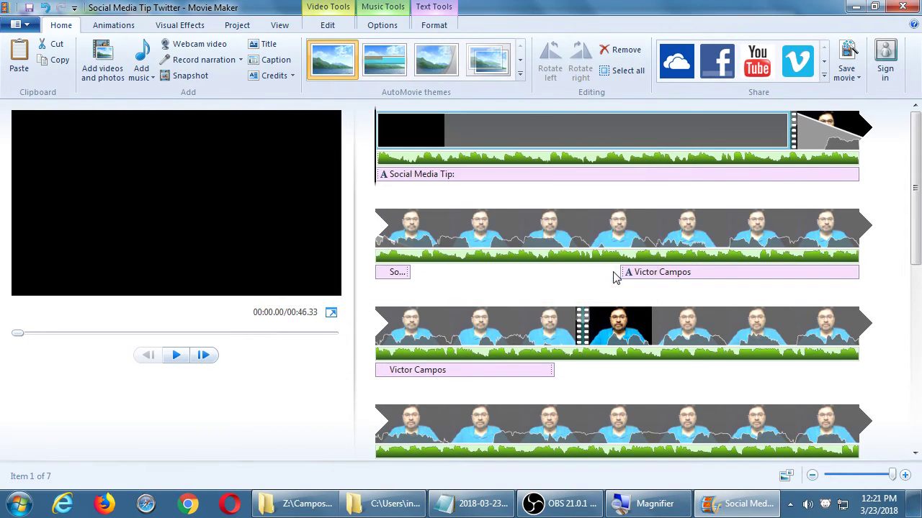
click(396, 504)
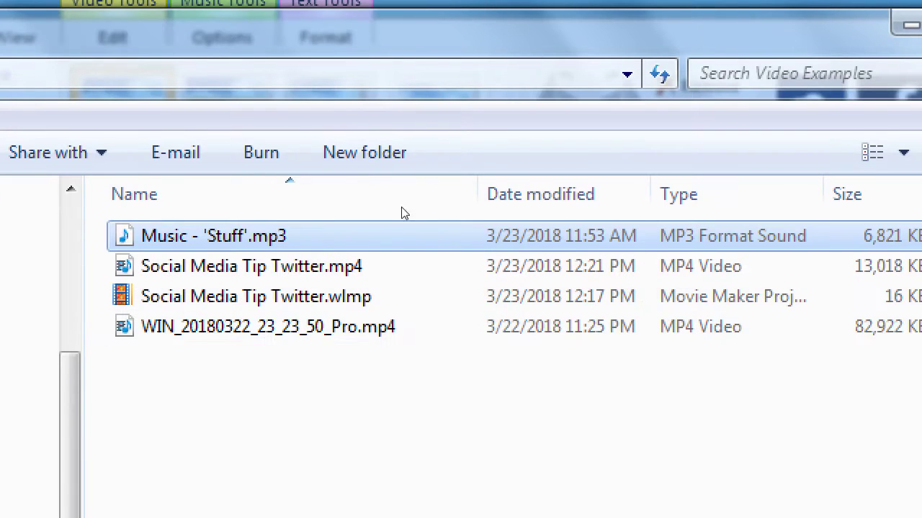
key(Down)
key(Down)
key(Down)
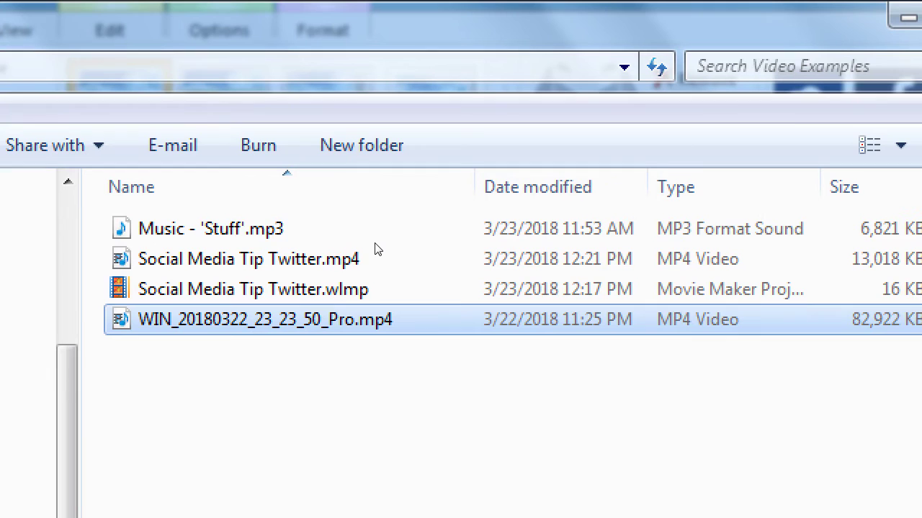
key(Home)
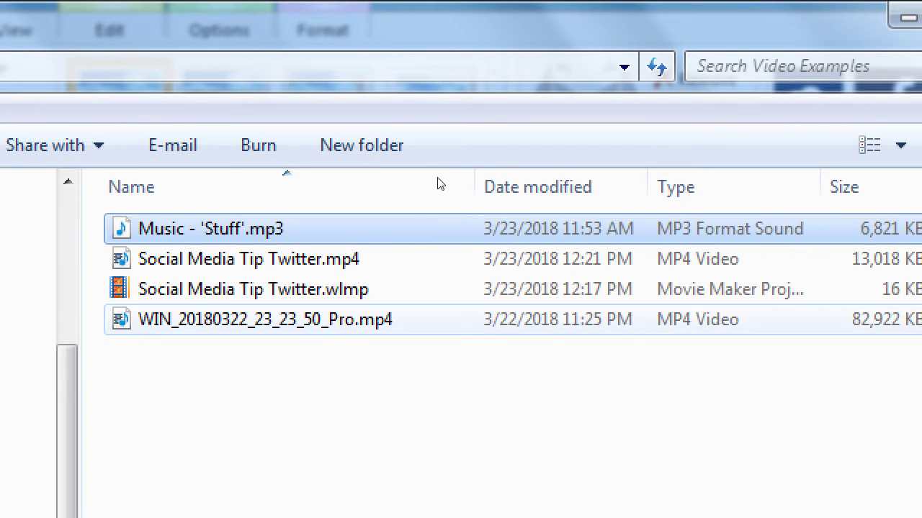
key(Down)
key(Down)
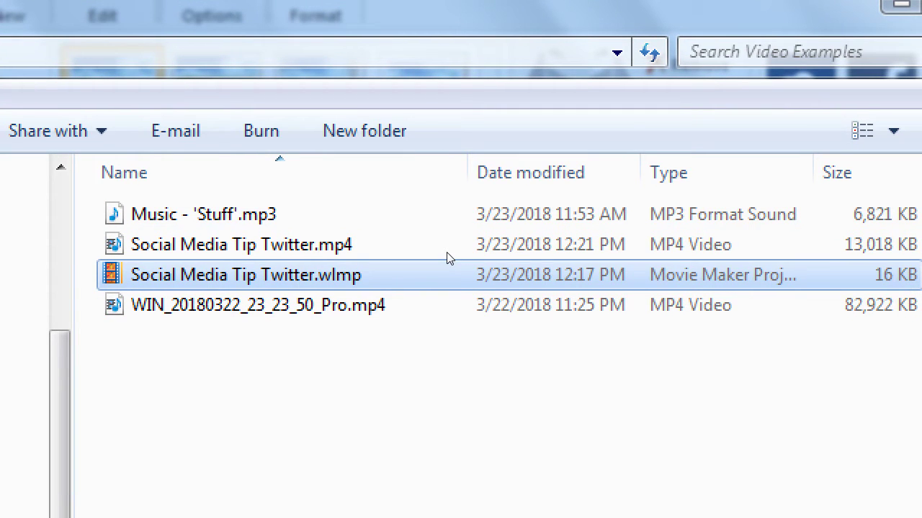
key(Up)
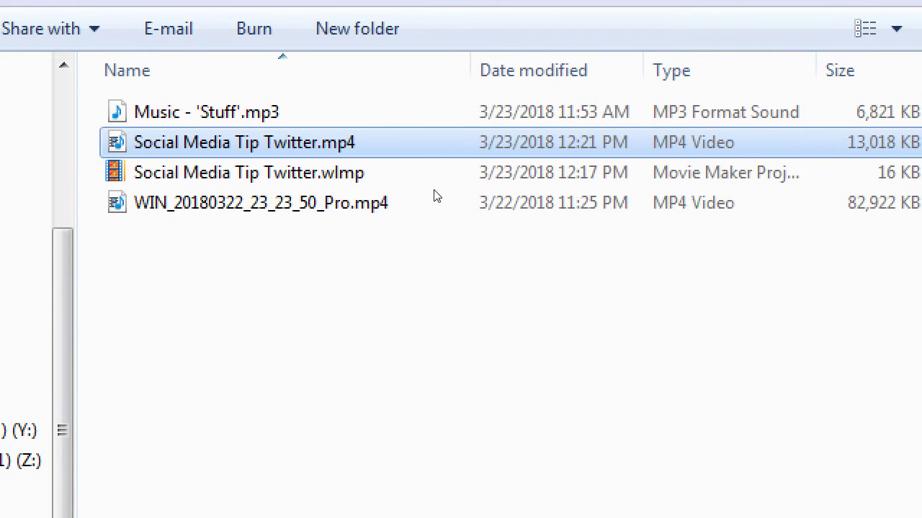
key(Down)
key(Down)
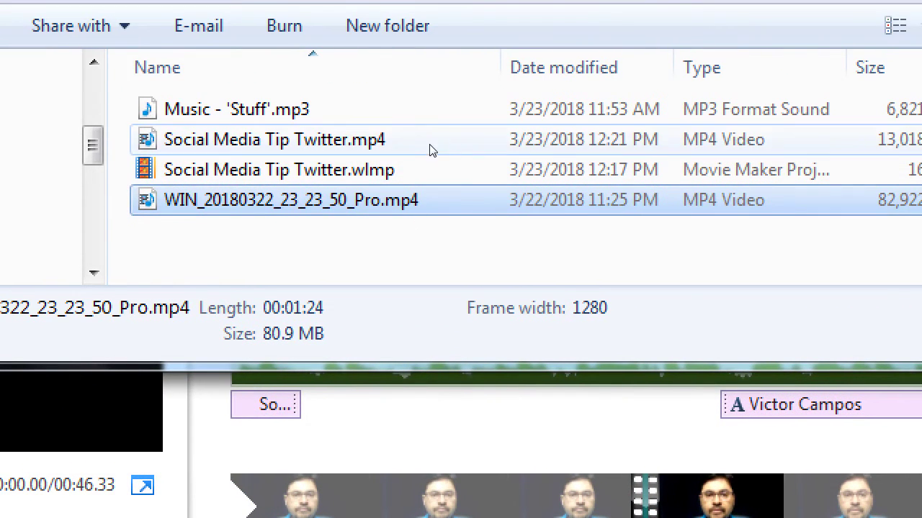
Step: Compare the 12.7 MB export's details with the original recording, then play Social Media Tip Twitter.mp4
click(432, 147)
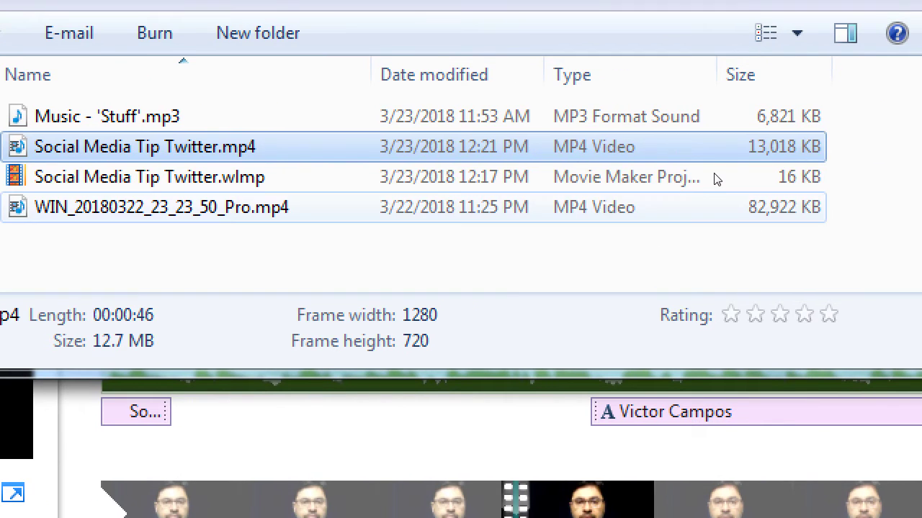
click(835, 200)
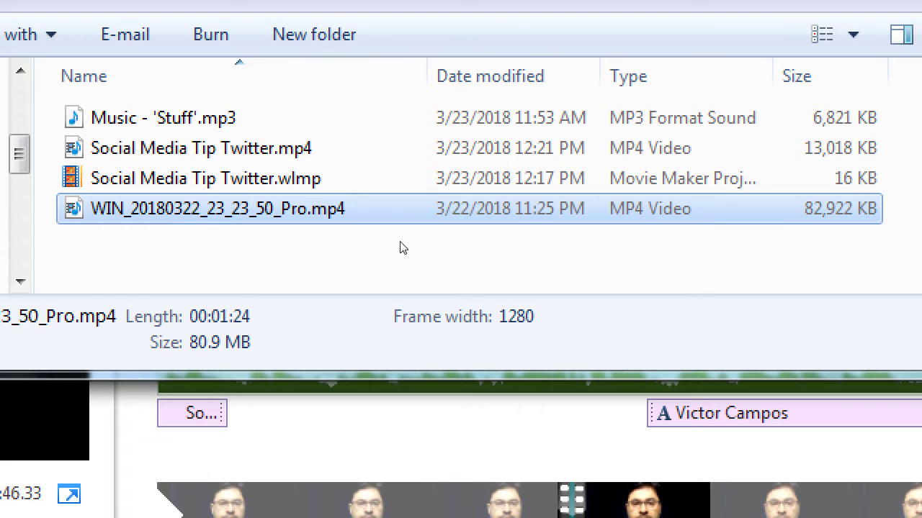
click(426, 147)
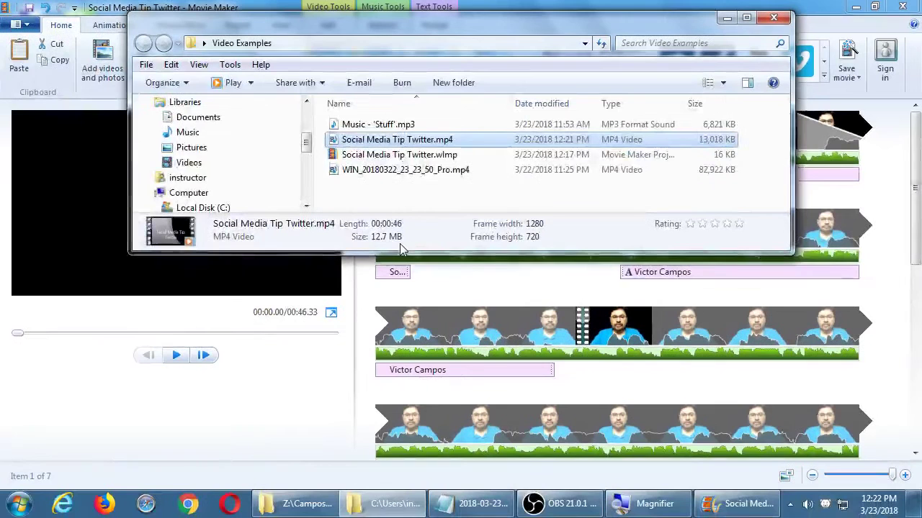
double_click(357, 144)
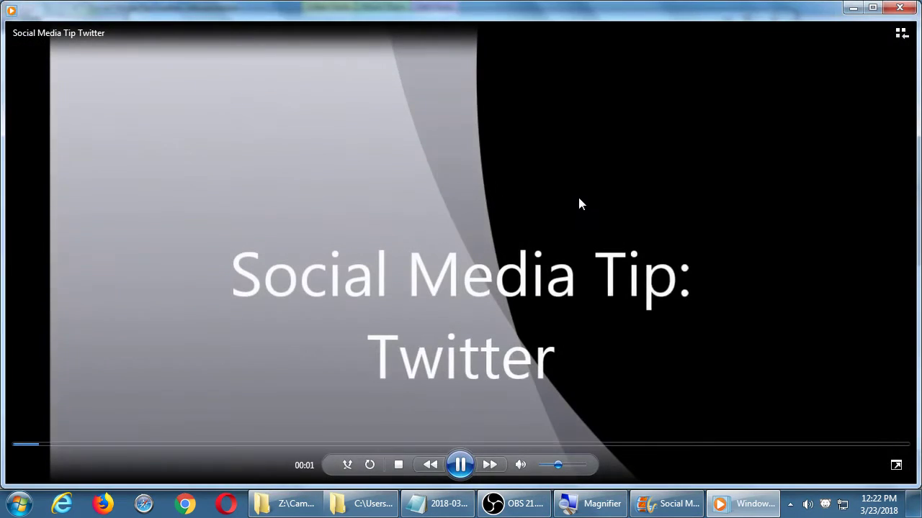
Step: Play the video full screen with the volume slider at maximum until it ends
double_click(578, 201)
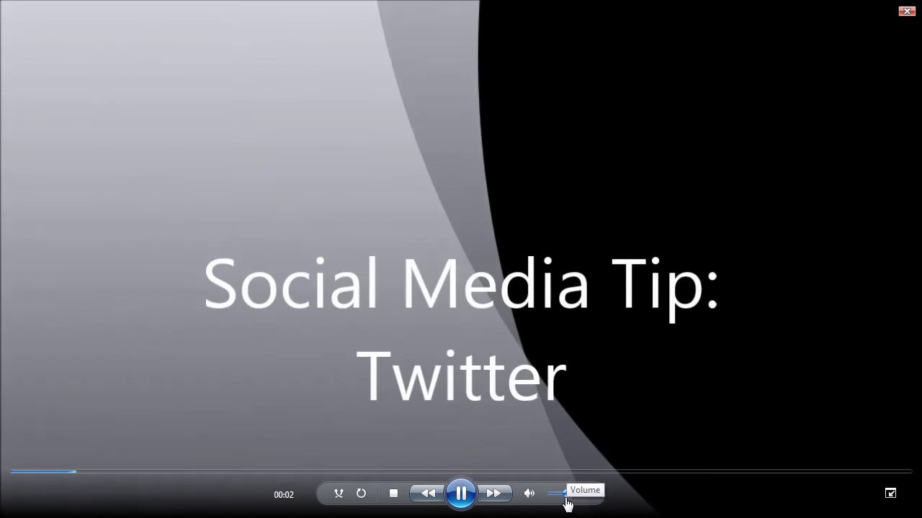
drag(566, 494, 677, 475)
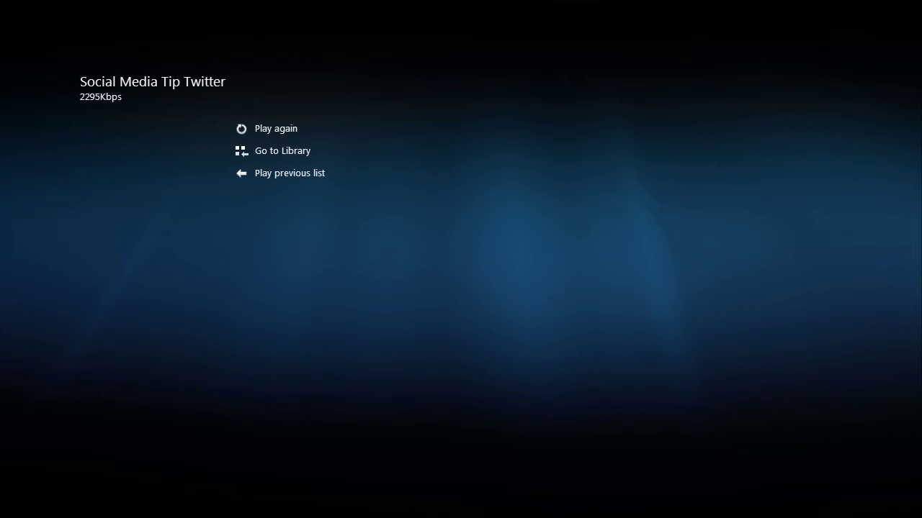
Step: Exit full screen and close Windows Media Player
key(Escape)
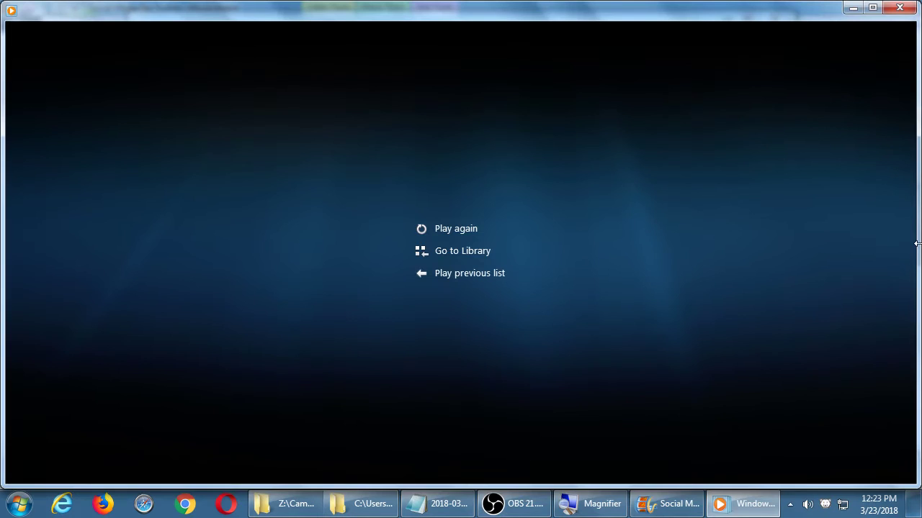
click(907, 13)
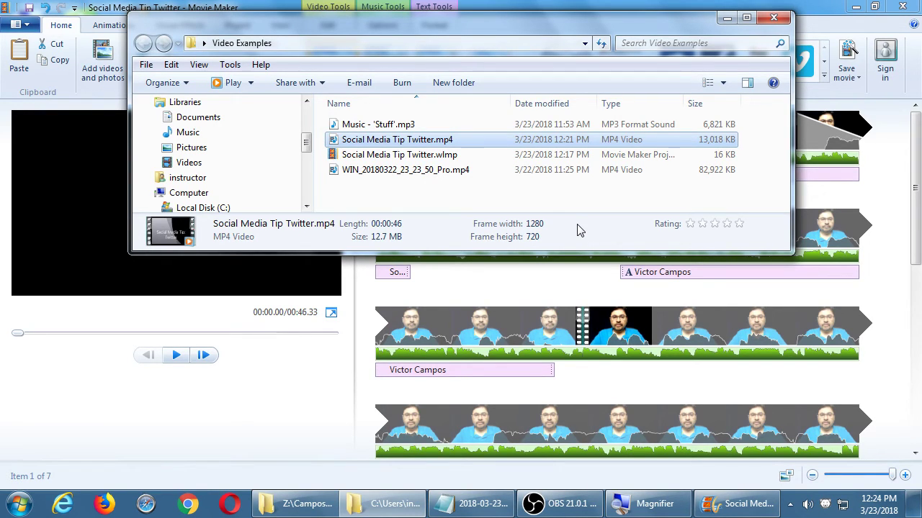
Step: Close the folder windows and Movie Maker, minimize OBS, and move Campos Social II aside to uncover the desktop
click(774, 16)
click(900, 8)
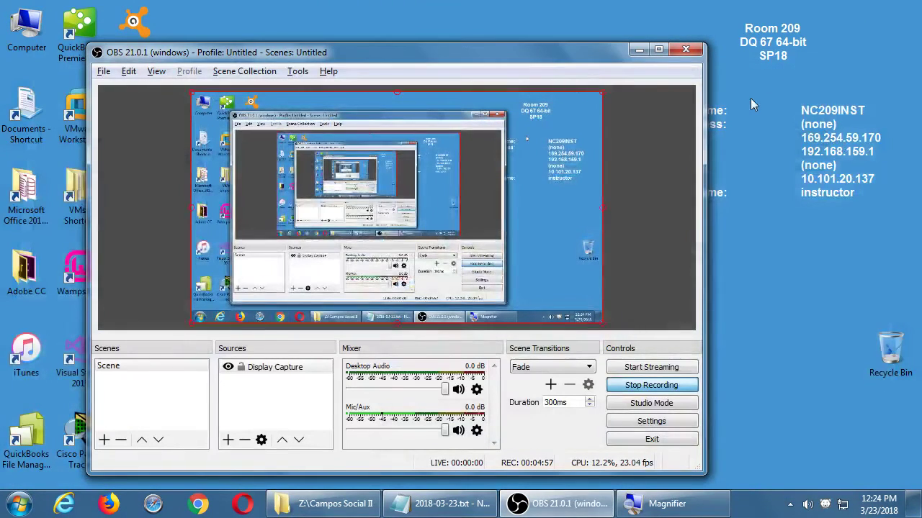
click(638, 50)
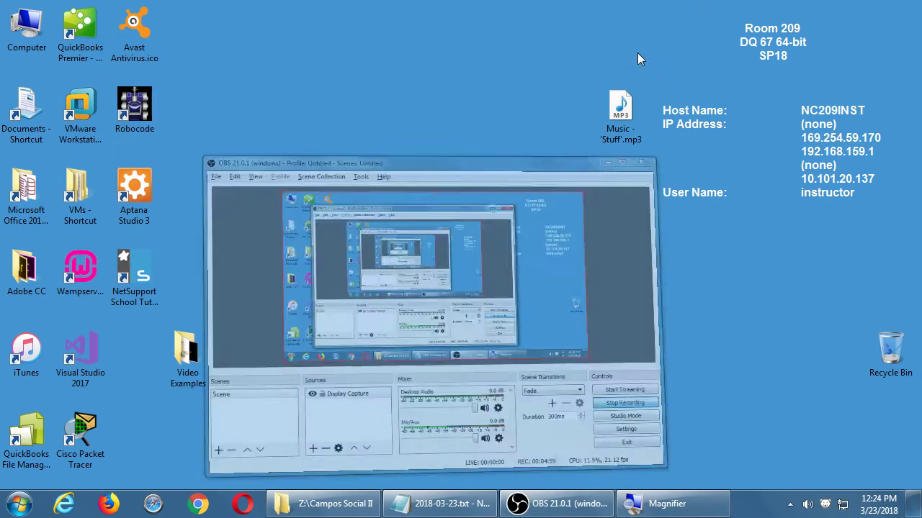
double_click(27, 28)
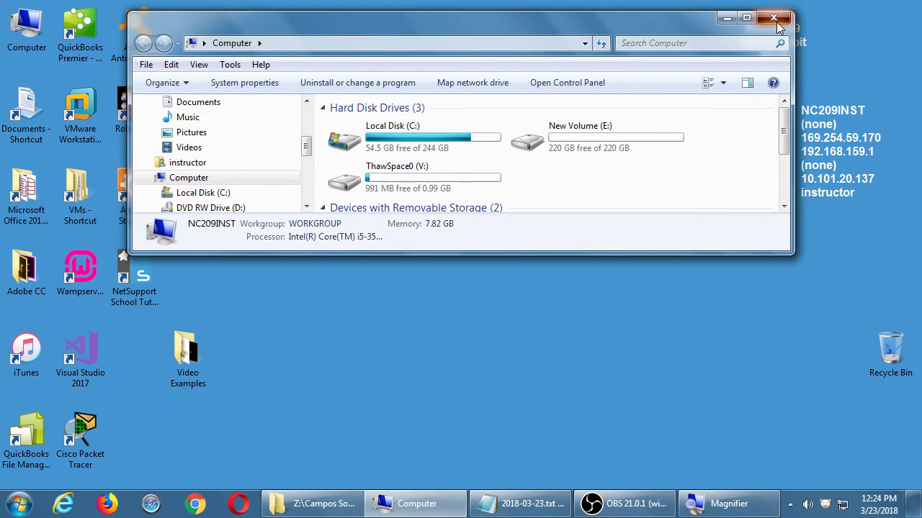
click(774, 18)
double_click(189, 362)
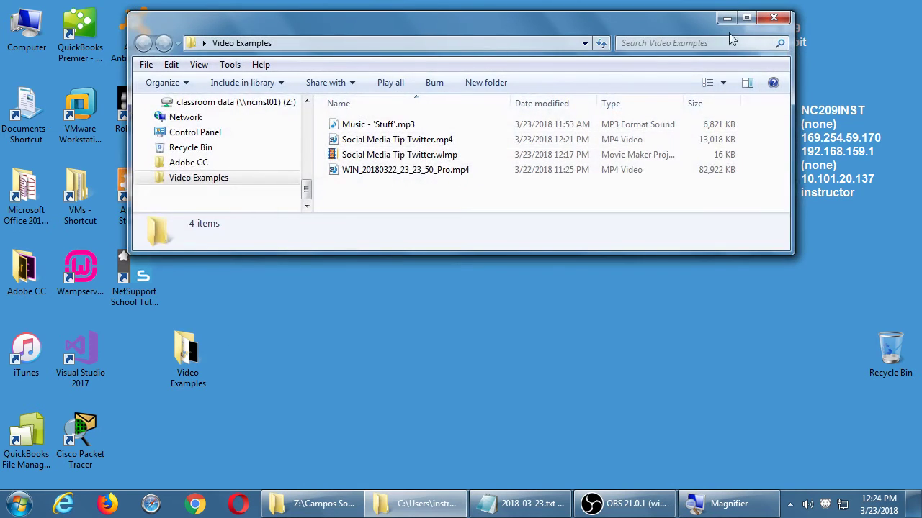
click(785, 16)
click(324, 504)
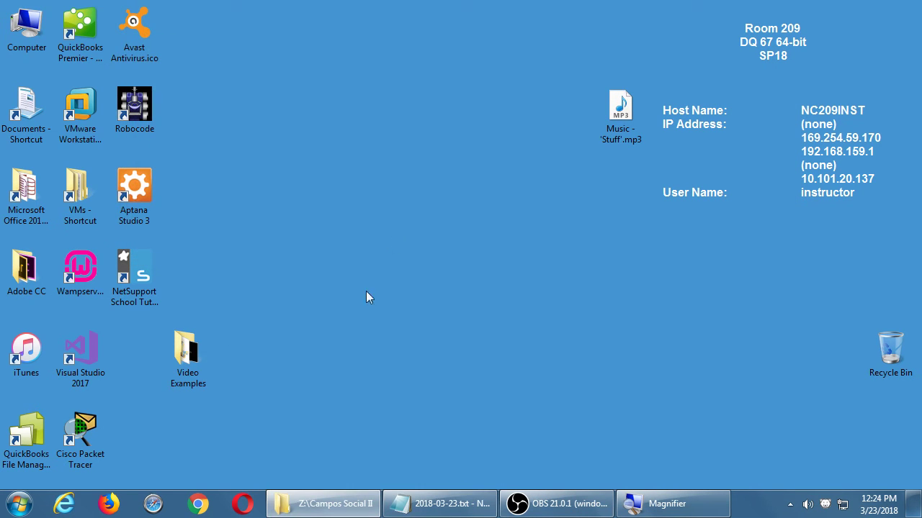
drag(297, 15, 677, 34)
Step: Append 'FINAL' to the desktop Video Examples folder's name and drag it into Campos Social II
click(196, 358)
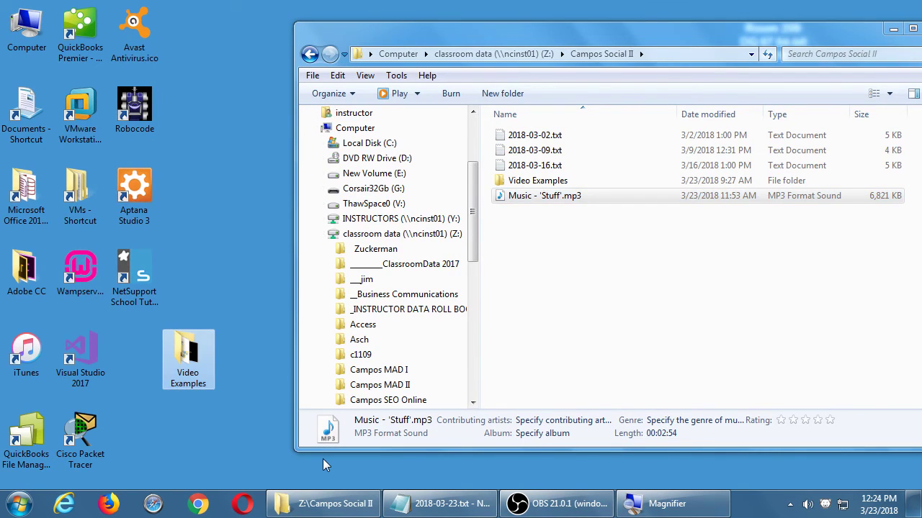
key(F2)
key(End)
text(FINAL)
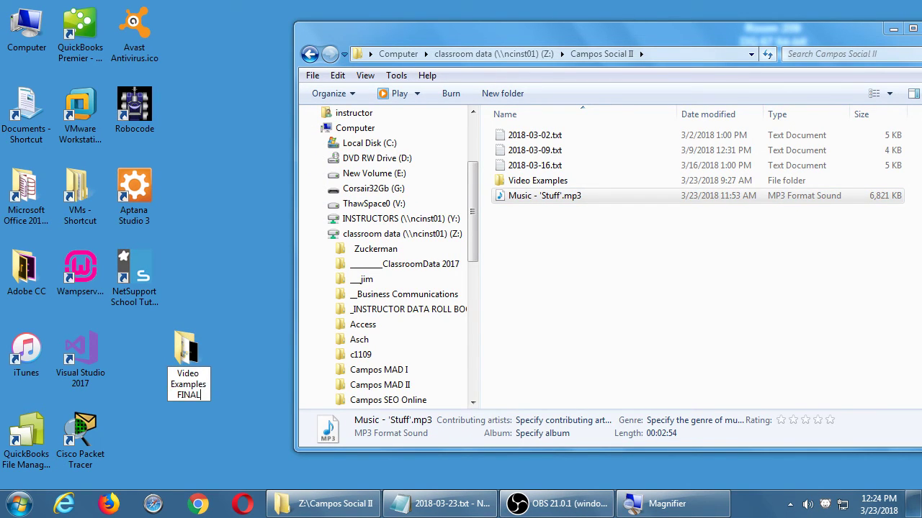
key(Return)
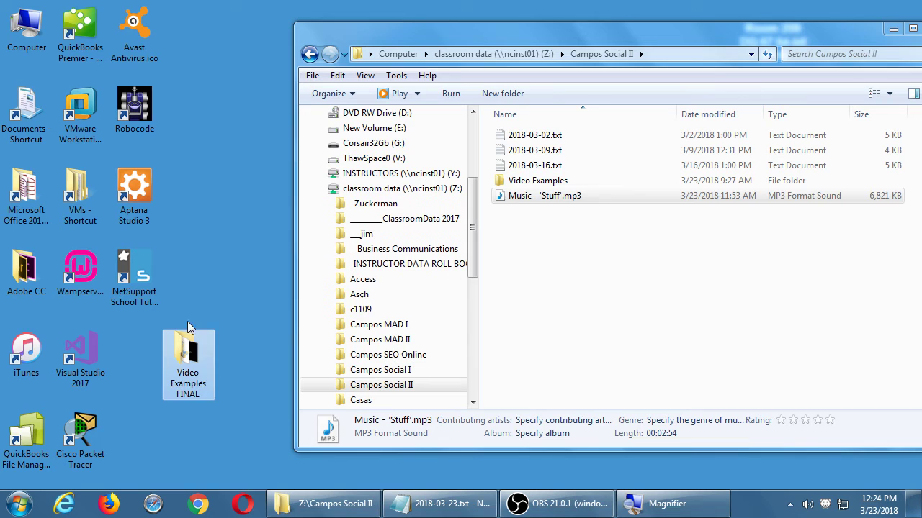
drag(188, 349, 633, 319)
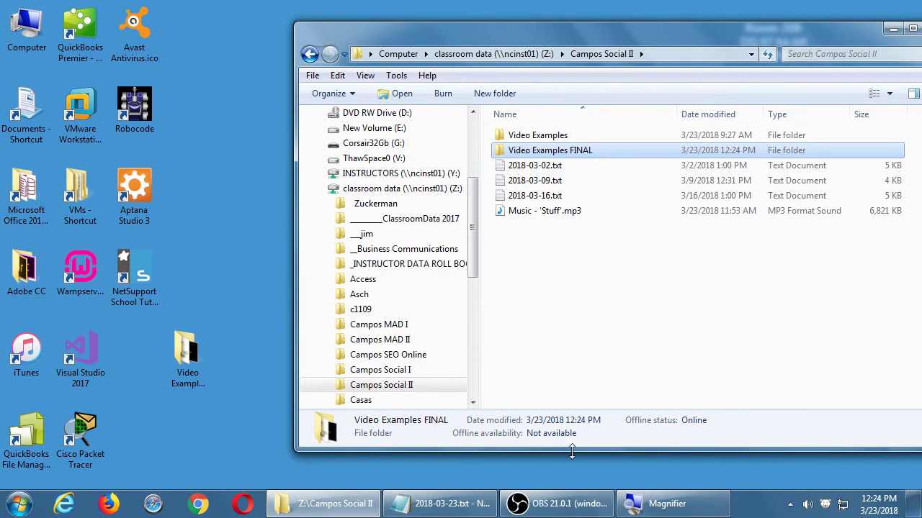
Step: Close the Notepad notes
click(439, 504)
click(450, 290)
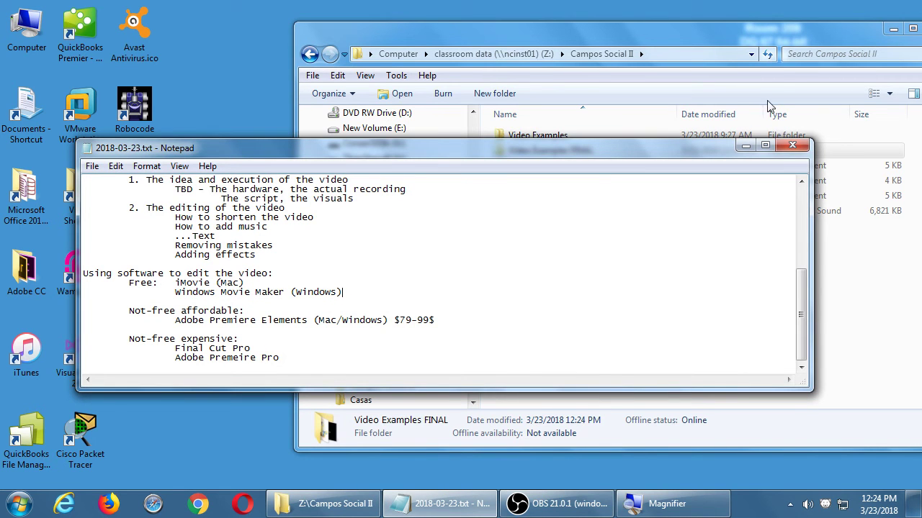
click(803, 148)
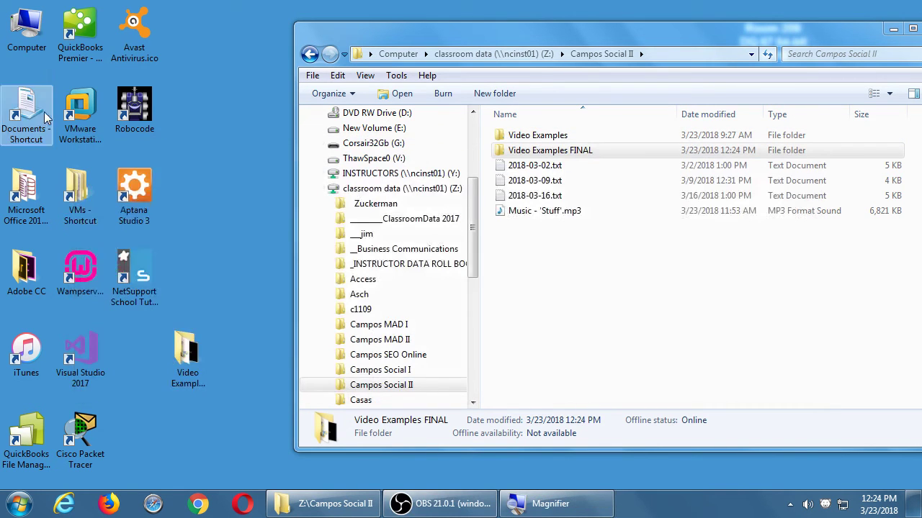
Step: Open 2018-03 1Social II on Corsair32Gb (G:) and drag 2018-03-23.txt into Campos Social II
double_click(27, 29)
double_click(407, 226)
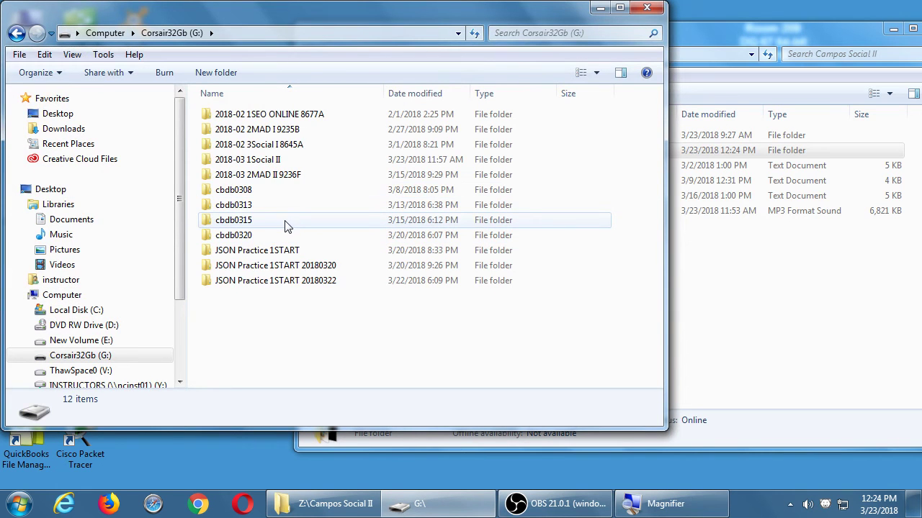
double_click(276, 163)
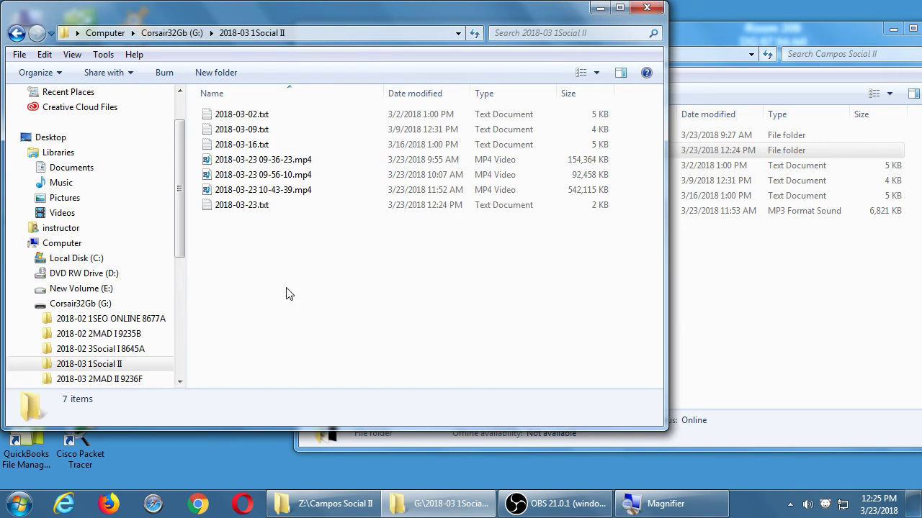
drag(257, 210, 742, 309)
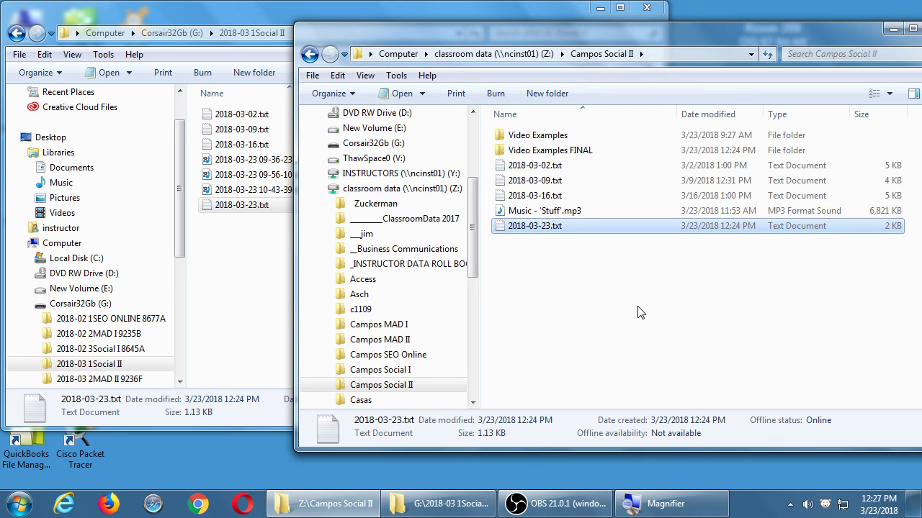
Step: Bring the OBS 21.0.1 recorder back to the front
click(554, 504)
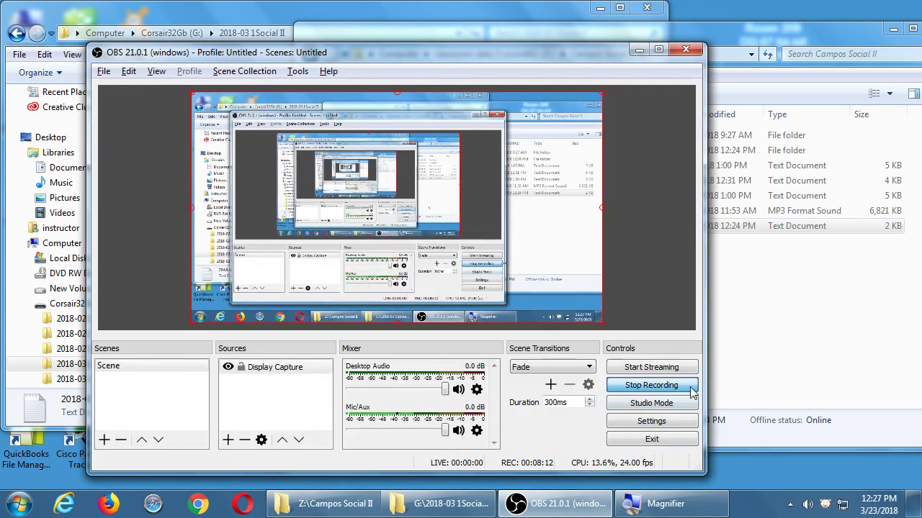